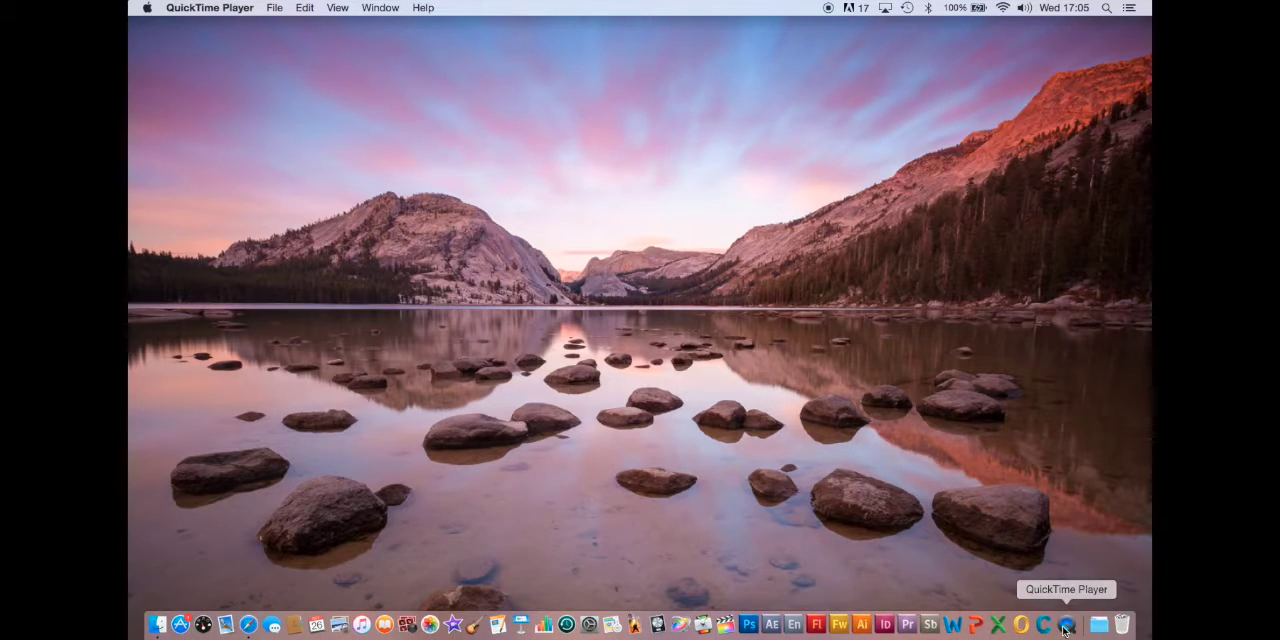
- Quit QuickTime Player from its Dock icon menu, leaving Finder frontmost
right_click(1066, 626)
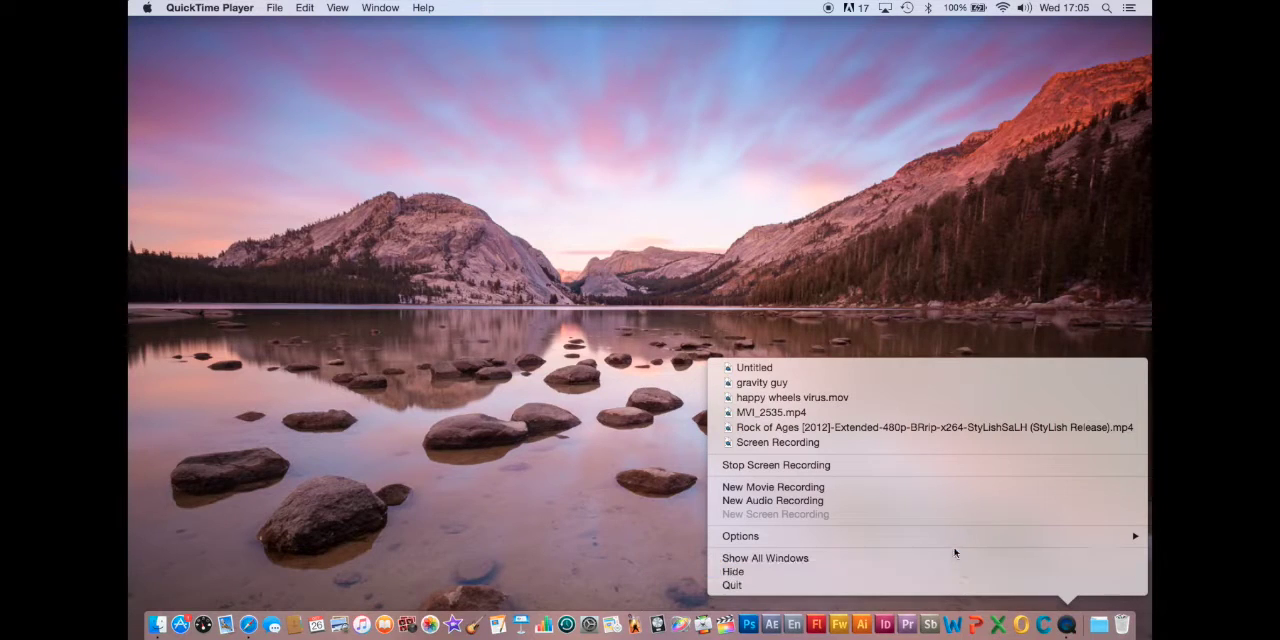
mouse_move(930, 536)
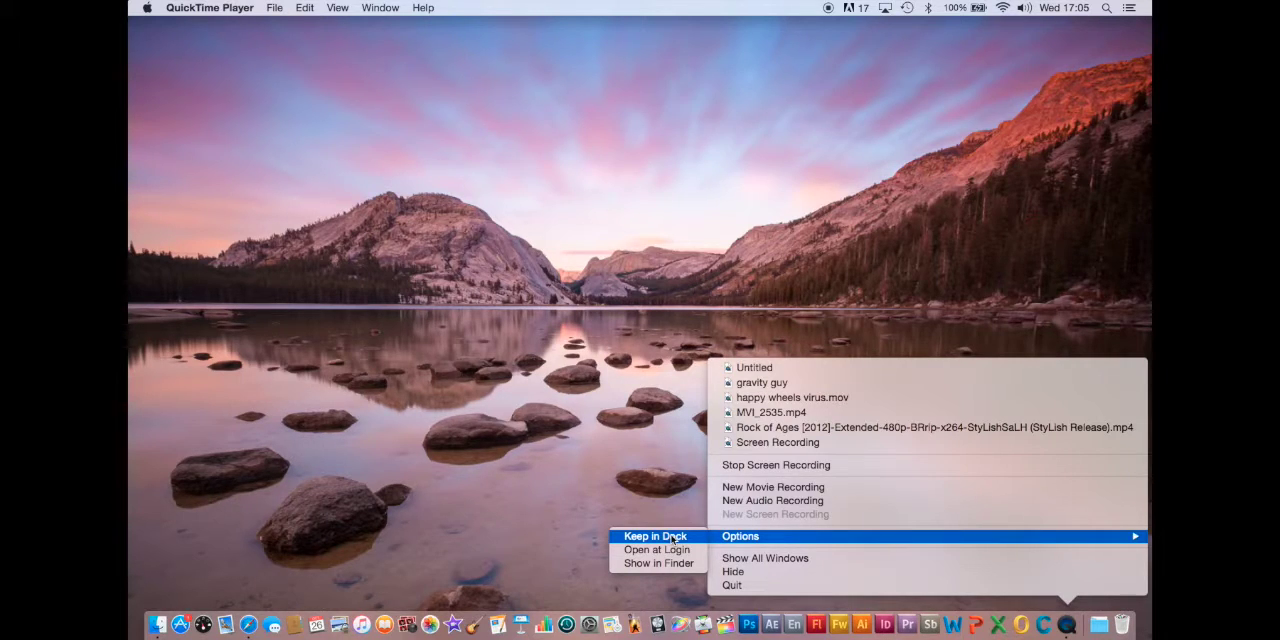
left_click(599, 487)
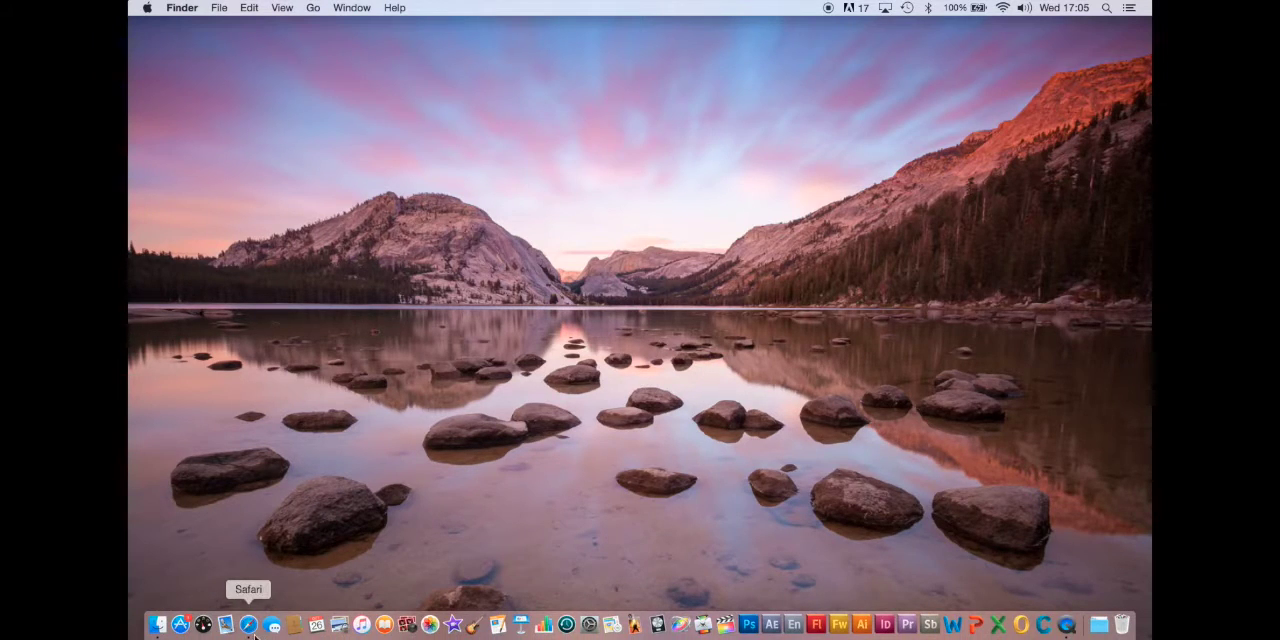
left_click(161, 626)
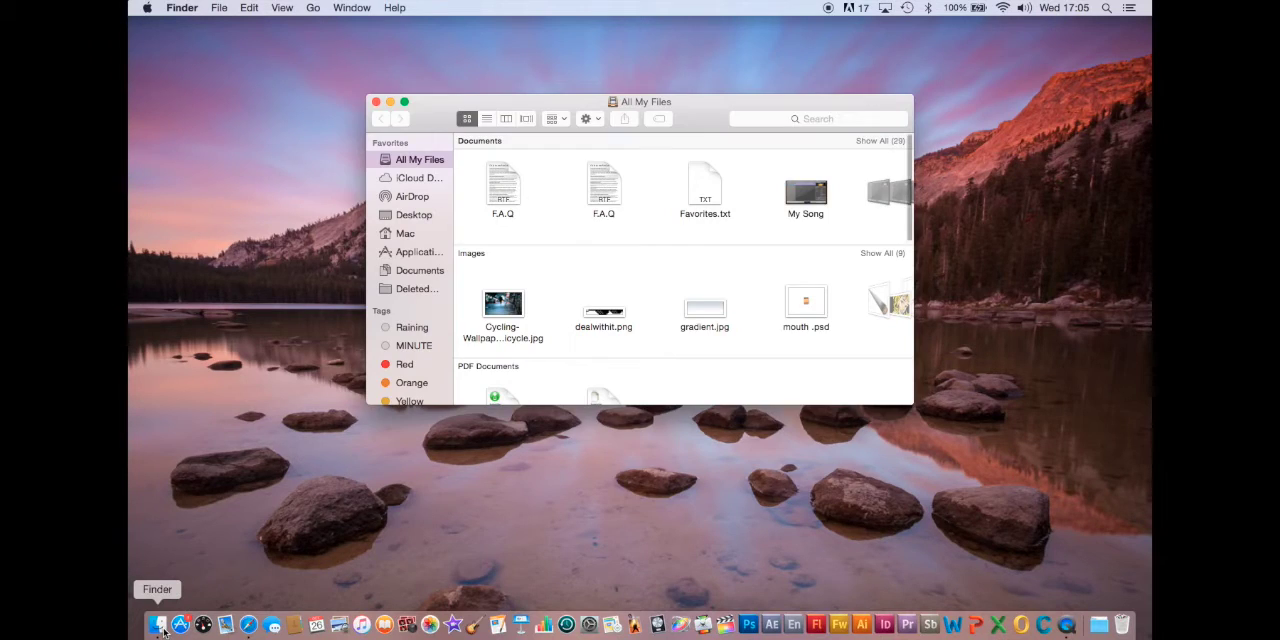
left_click(432, 257)
scroll(517, 292, "down", 5)
scroll(560, 326, "up", 3)
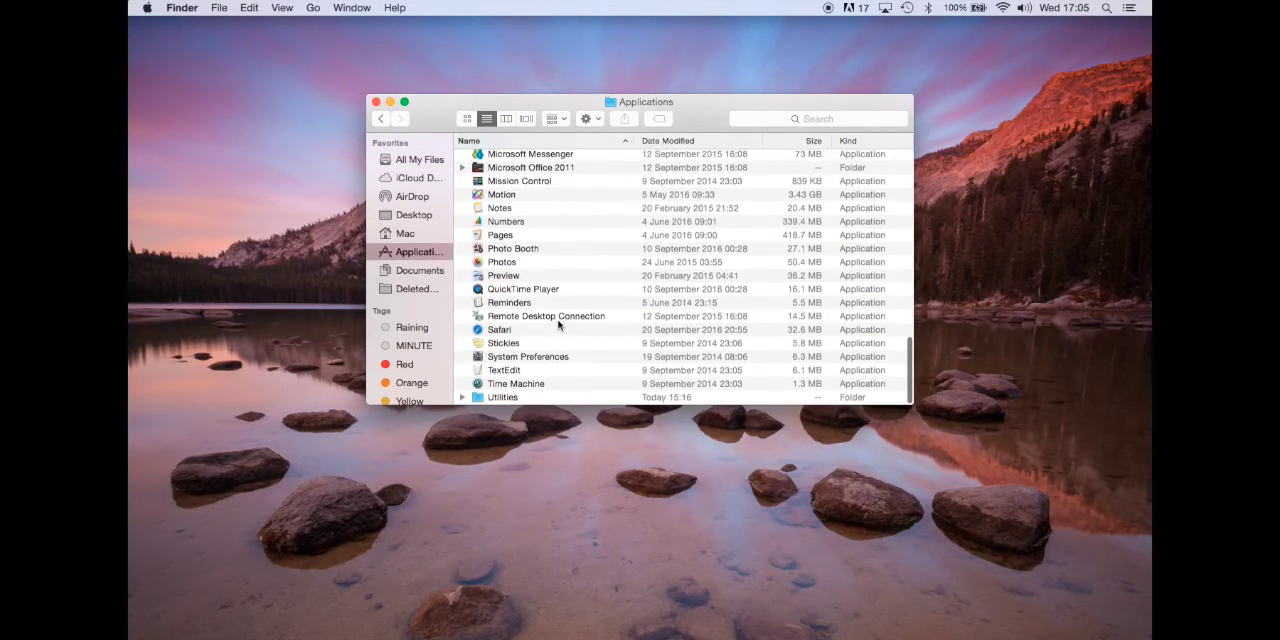
scroll(560, 326, "down", 2)
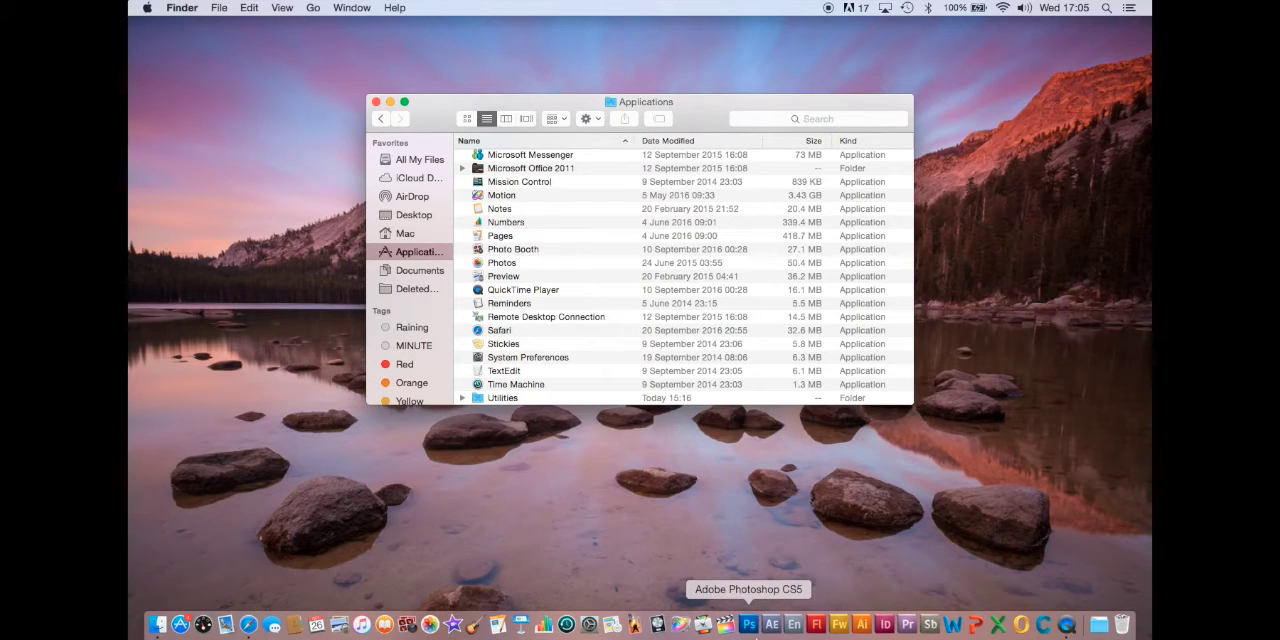
left_click(376, 102)
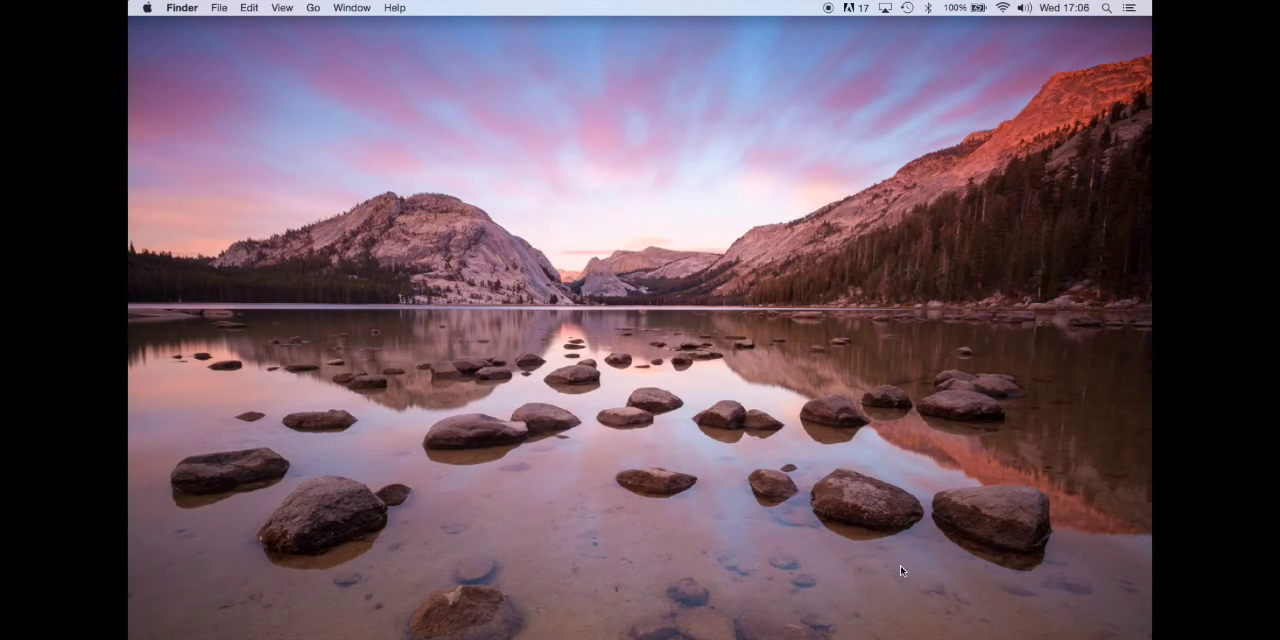